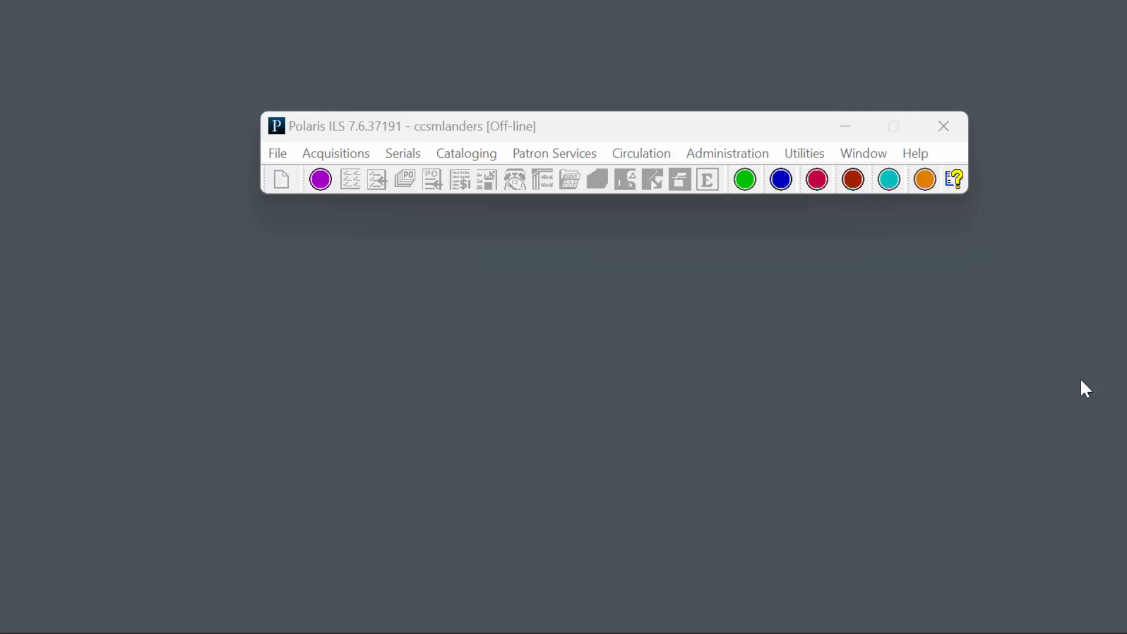
click(358, 156)
mouse_move(392, 159)
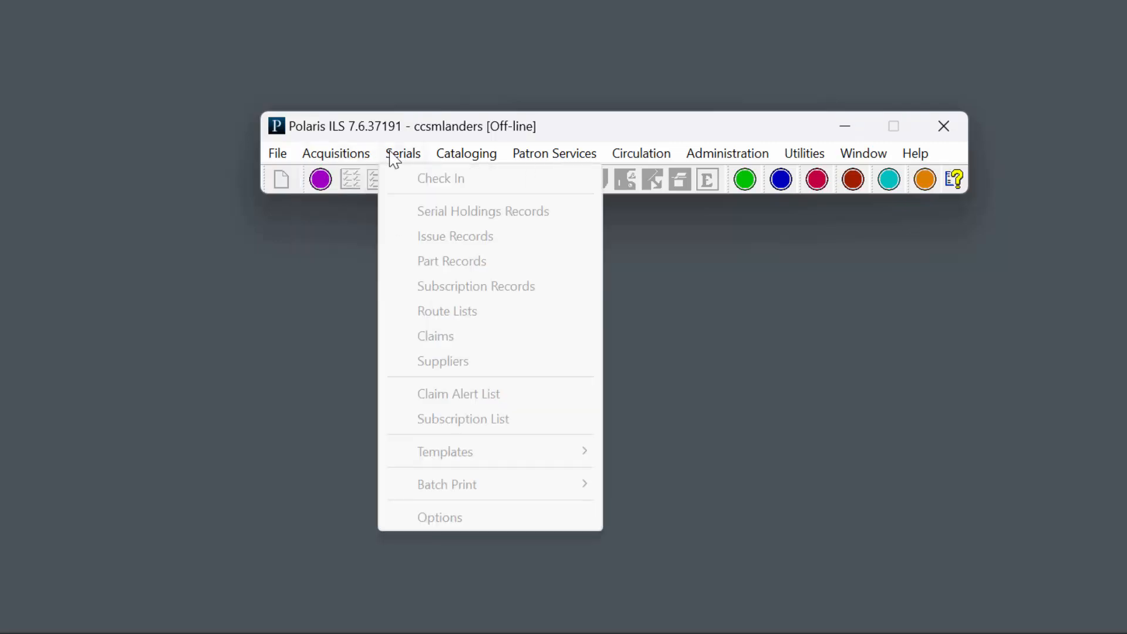
mouse_move(437, 156)
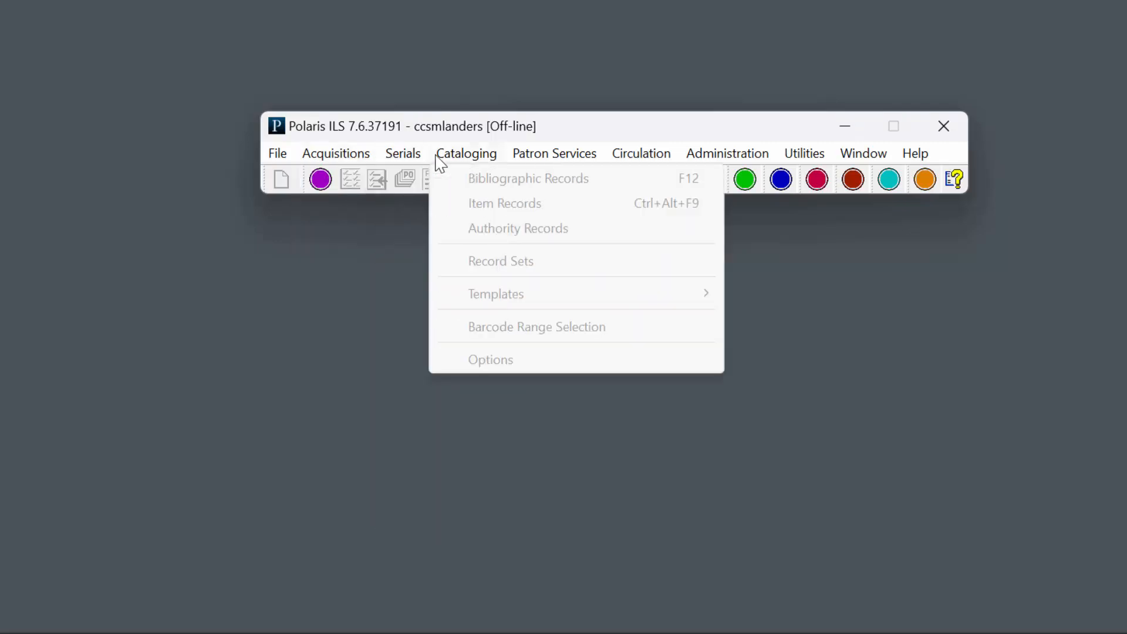
click(390, 239)
Step: Open the offline Check Out window and move it so that it is fully in view
click(661, 155)
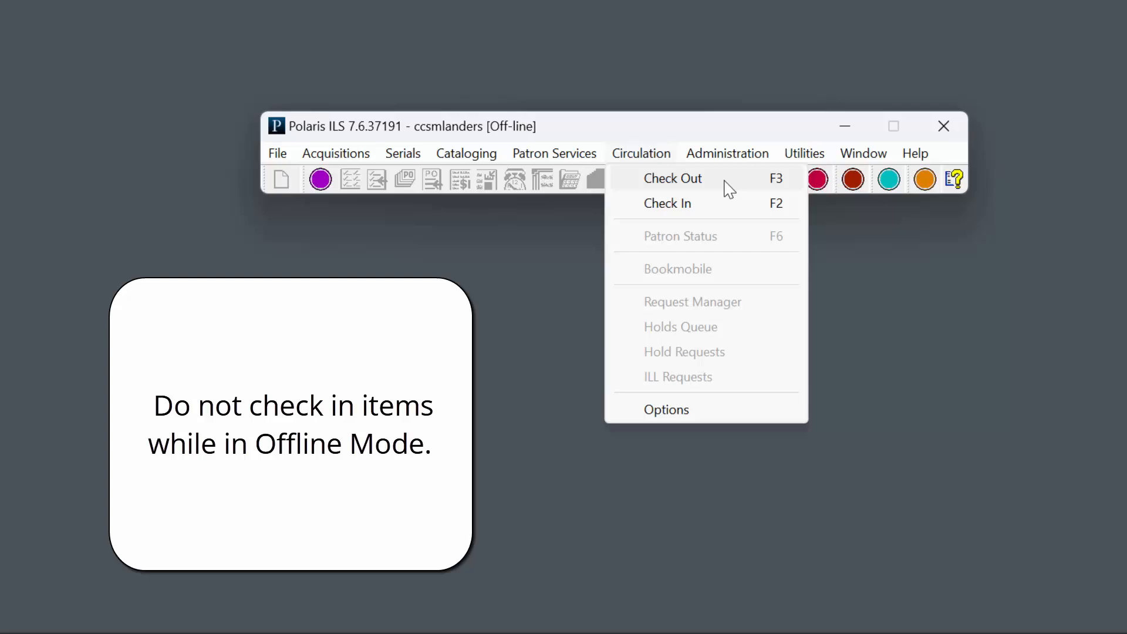
click(729, 186)
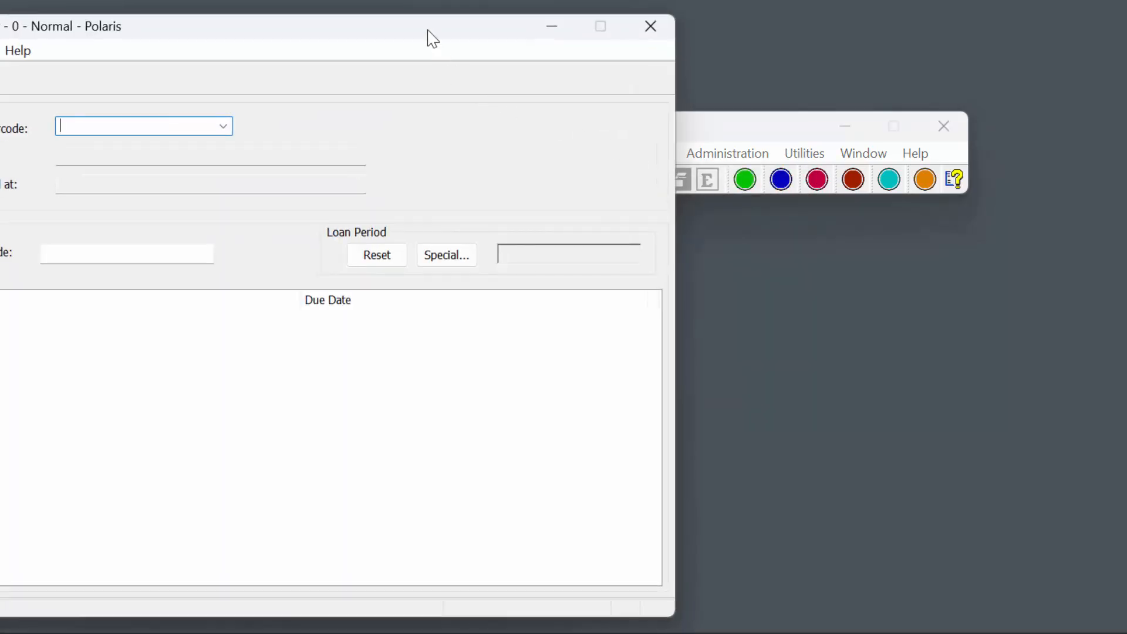
drag(479, 25, 742, 34)
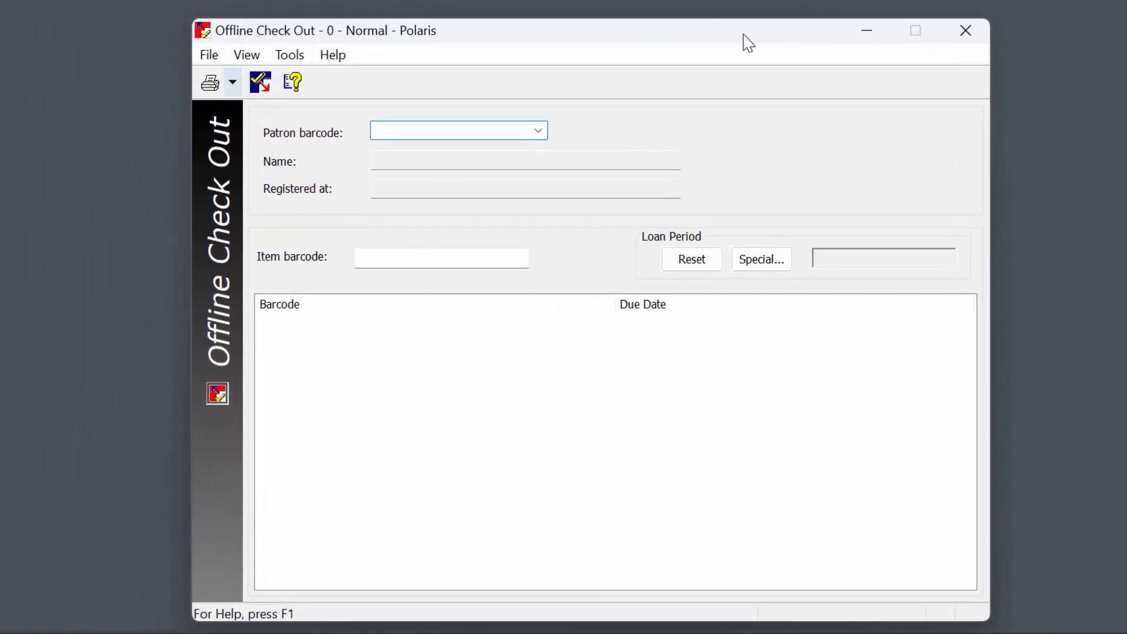
click(1068, 387)
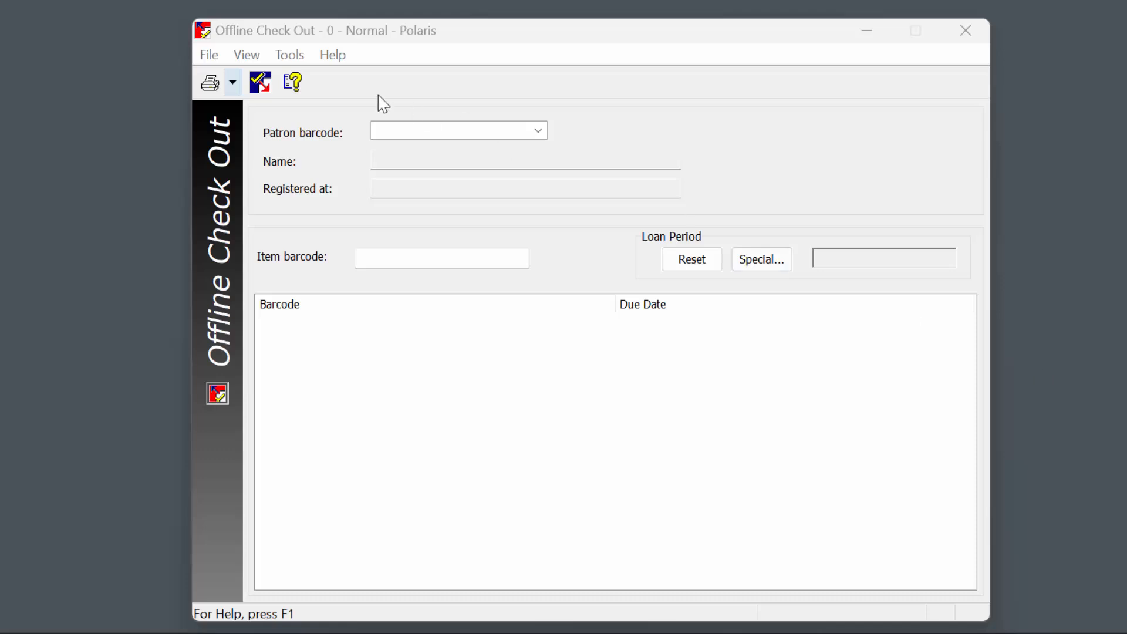
Step: Enable the check out receipt in the check-out options, using the Star TSP100 Cutter (TSP143) printer and the Star TSP743 driver
click(302, 59)
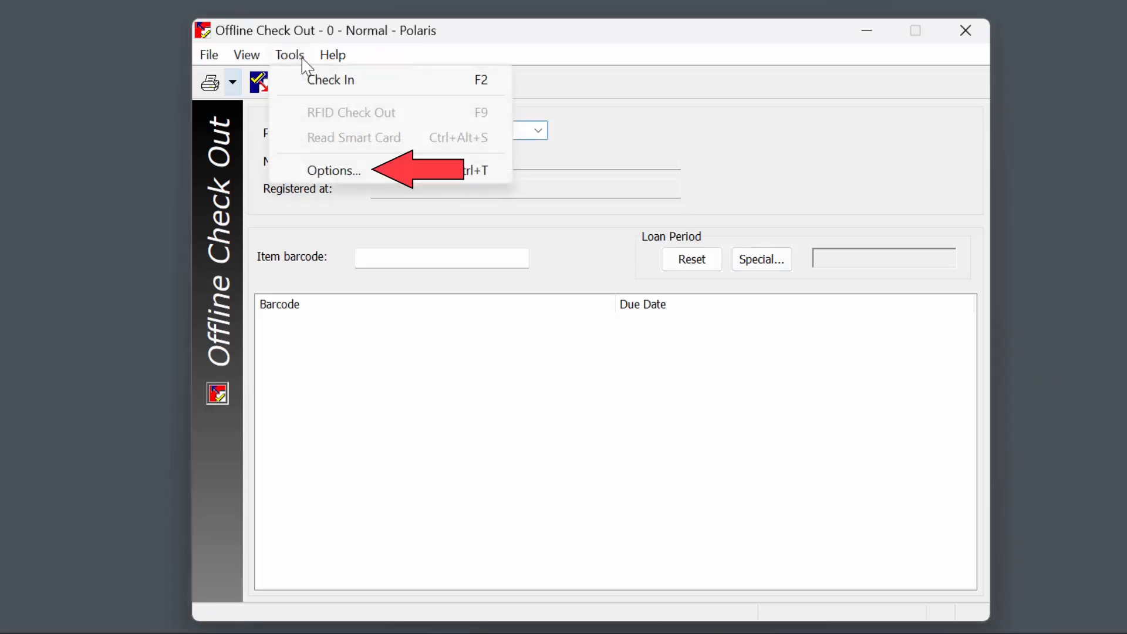
click(369, 172)
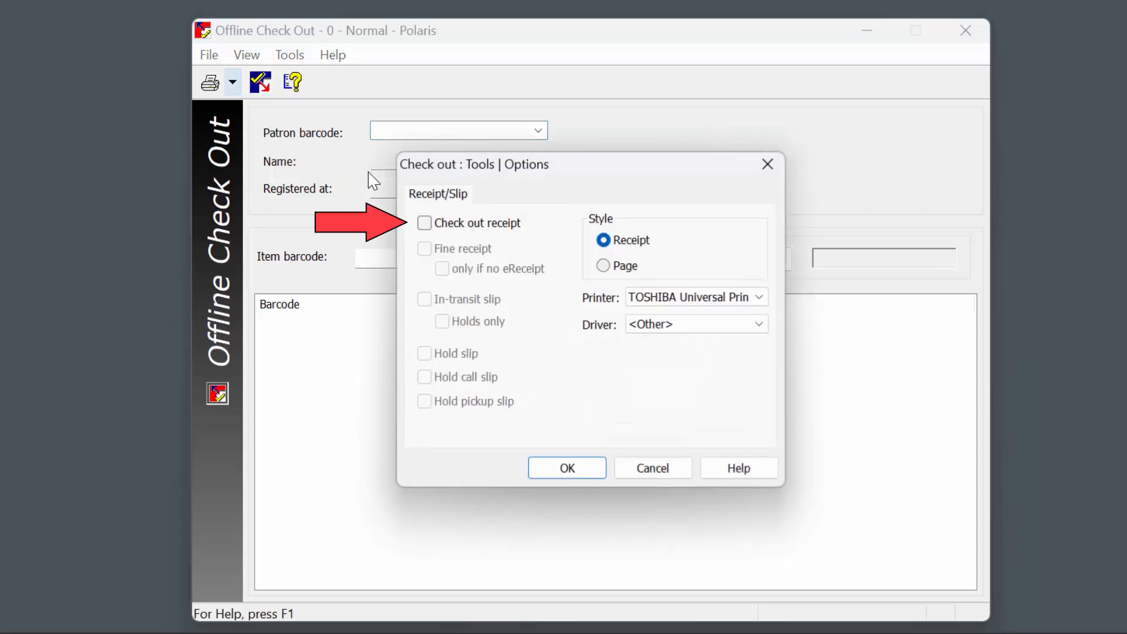
click(428, 225)
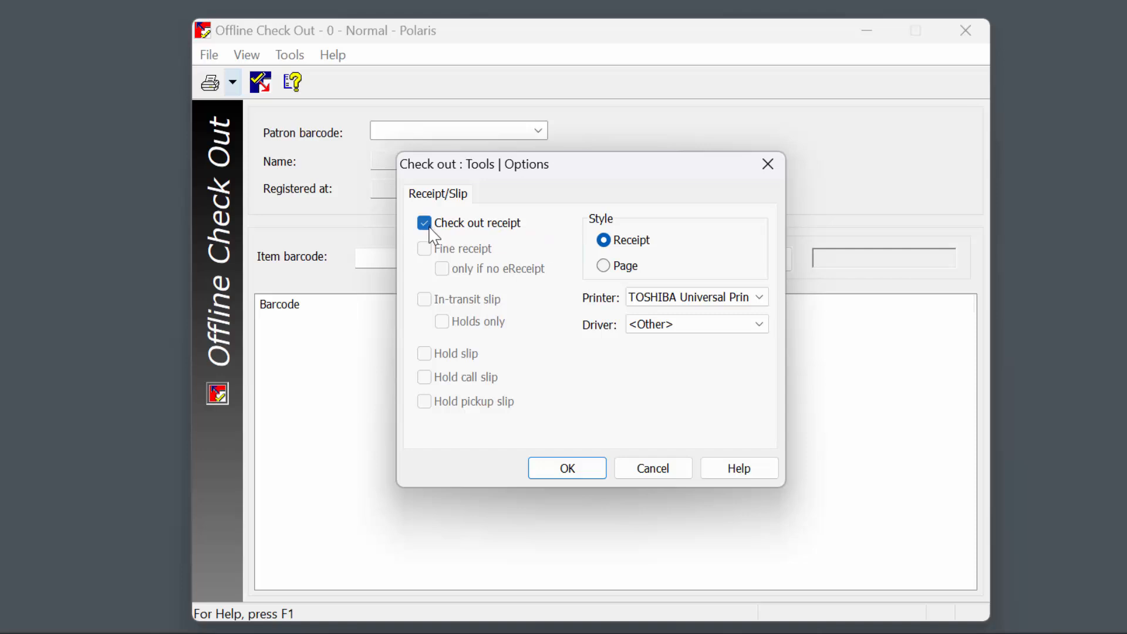
click(765, 301)
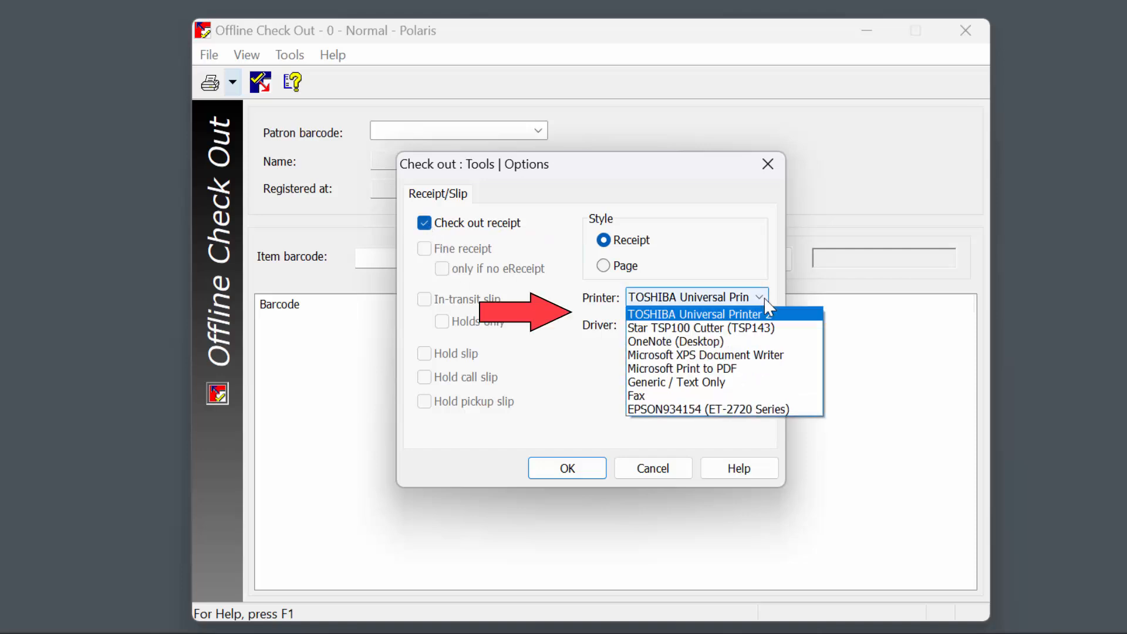
click(764, 330)
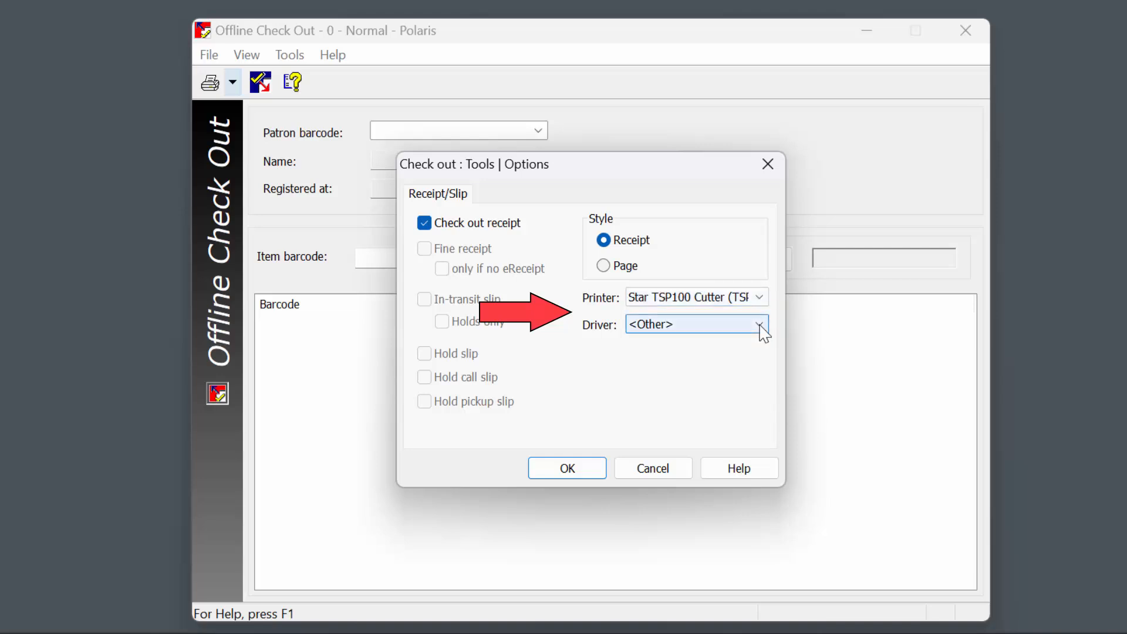
click(760, 326)
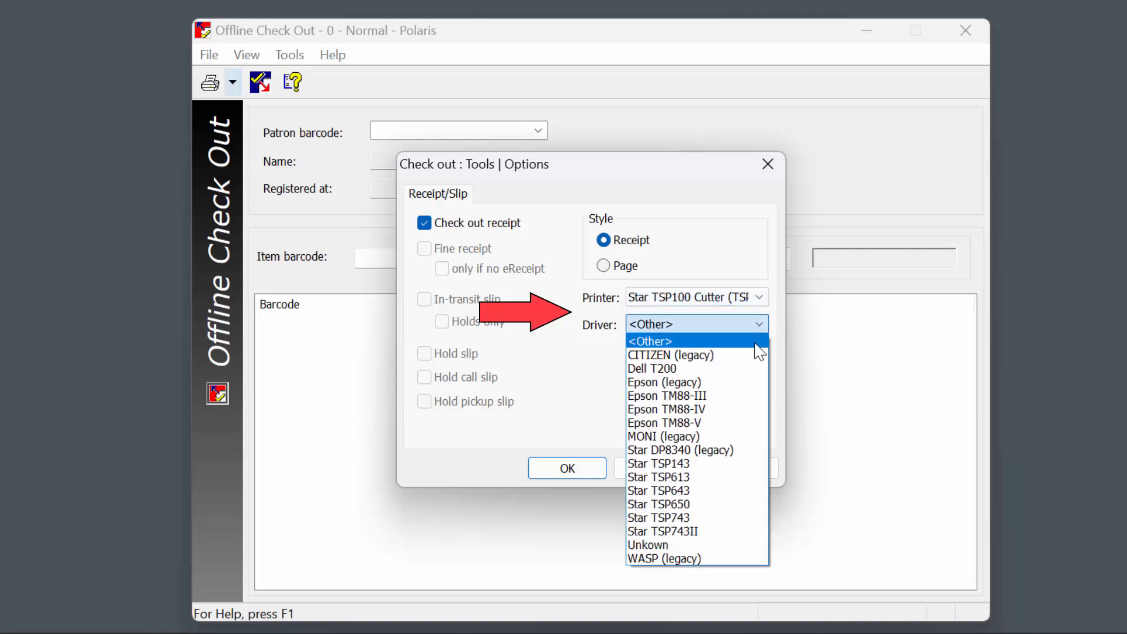
click(750, 518)
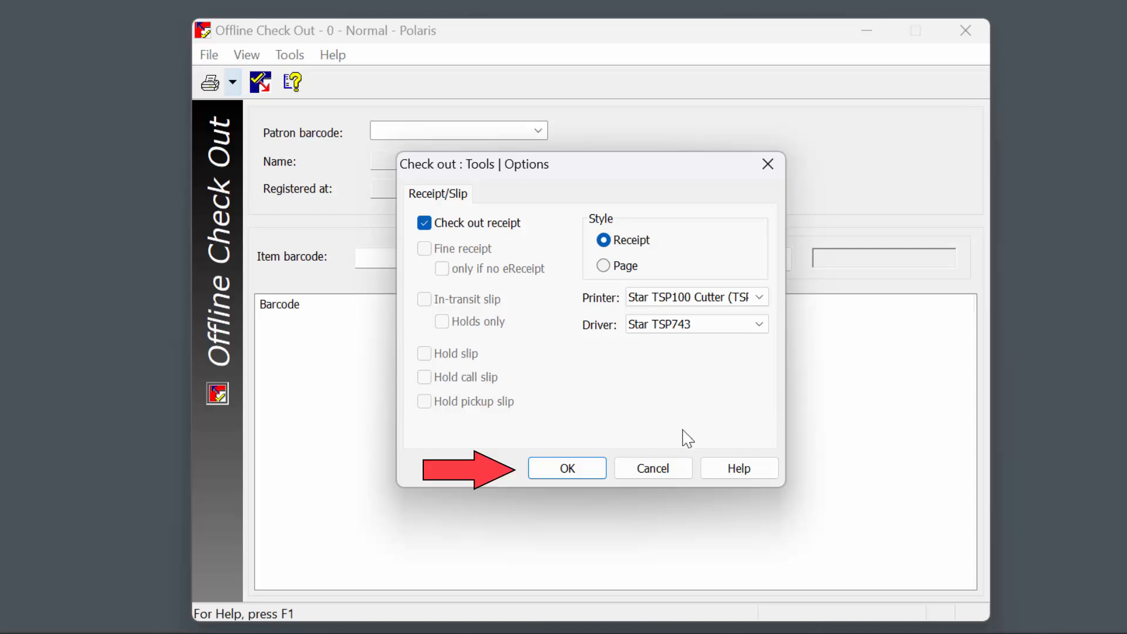
click(593, 469)
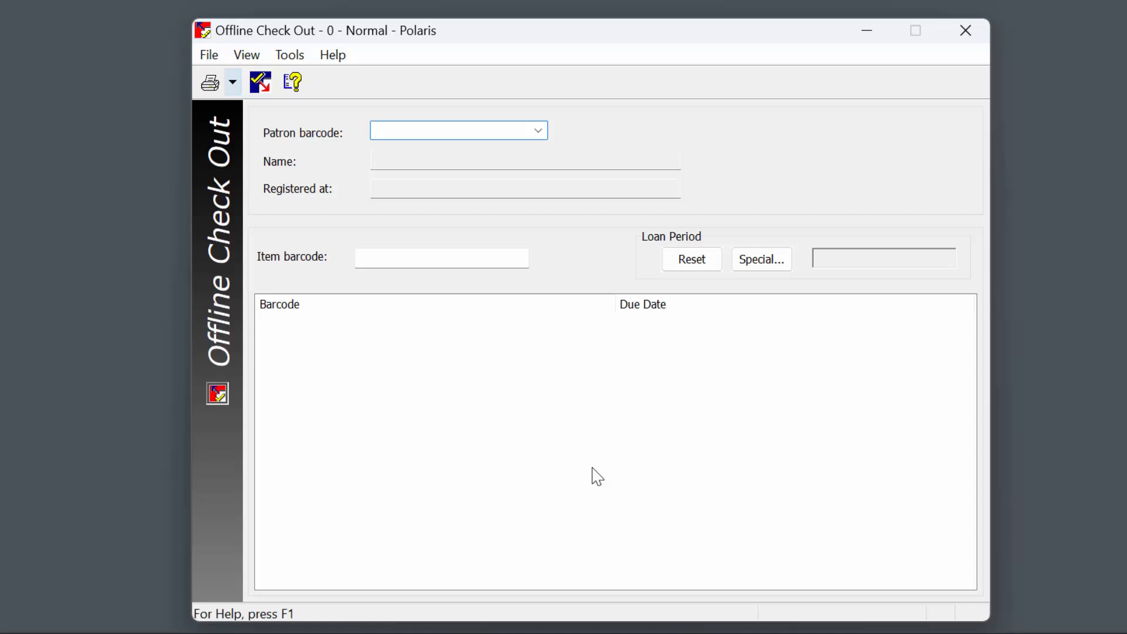
click(1076, 475)
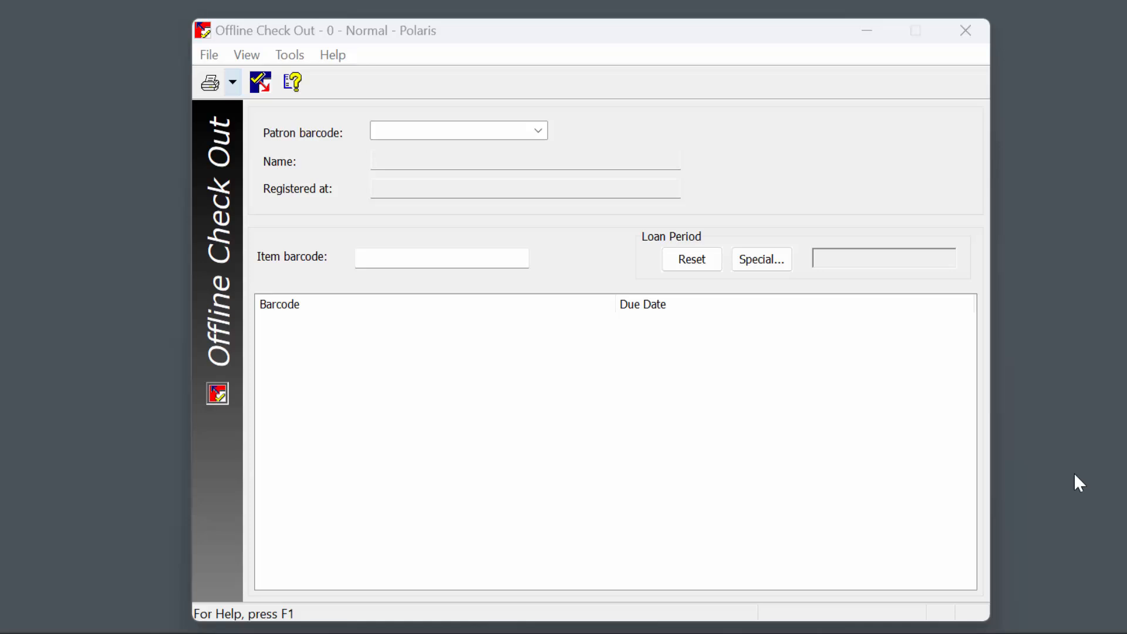
key(alt+Tab)
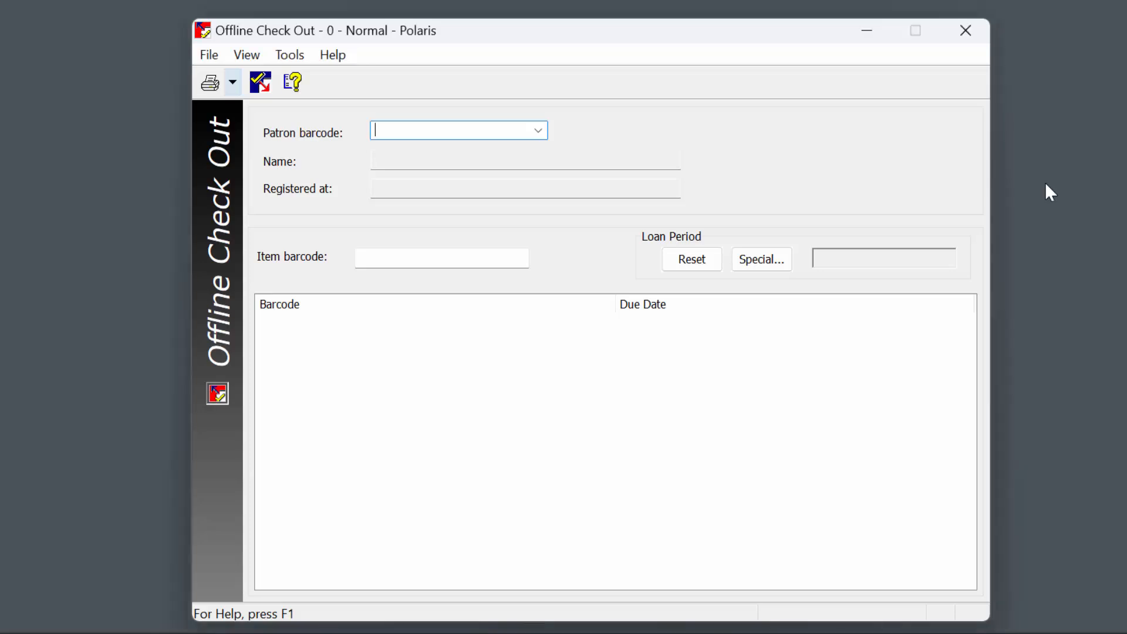
text(21123000000001)
key(Return)
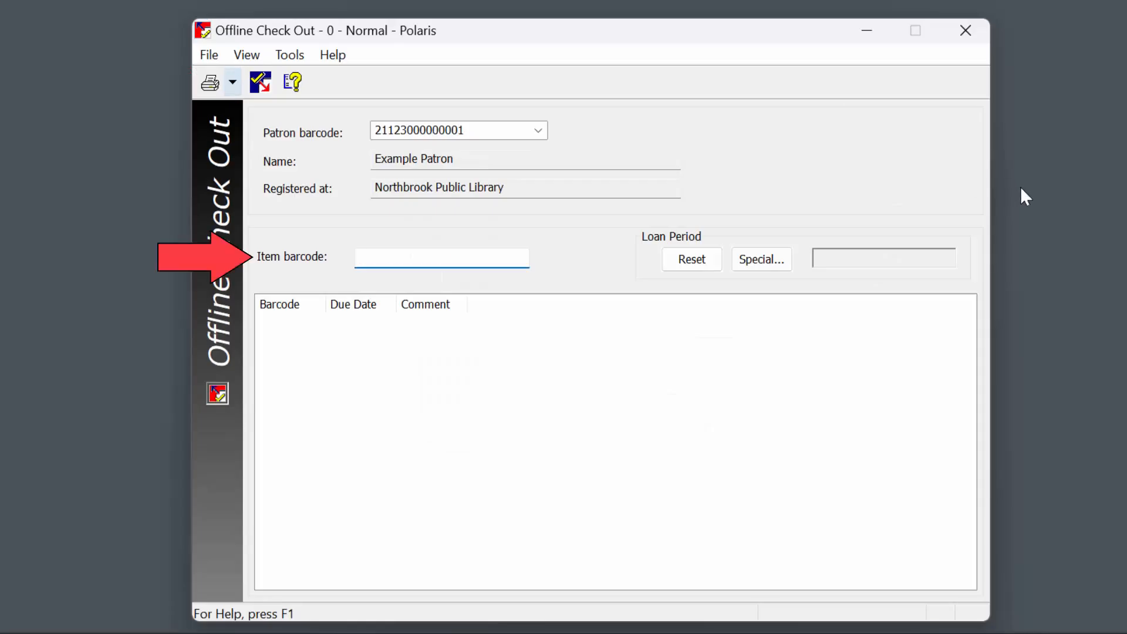
text(31123013843779)
key(Return)
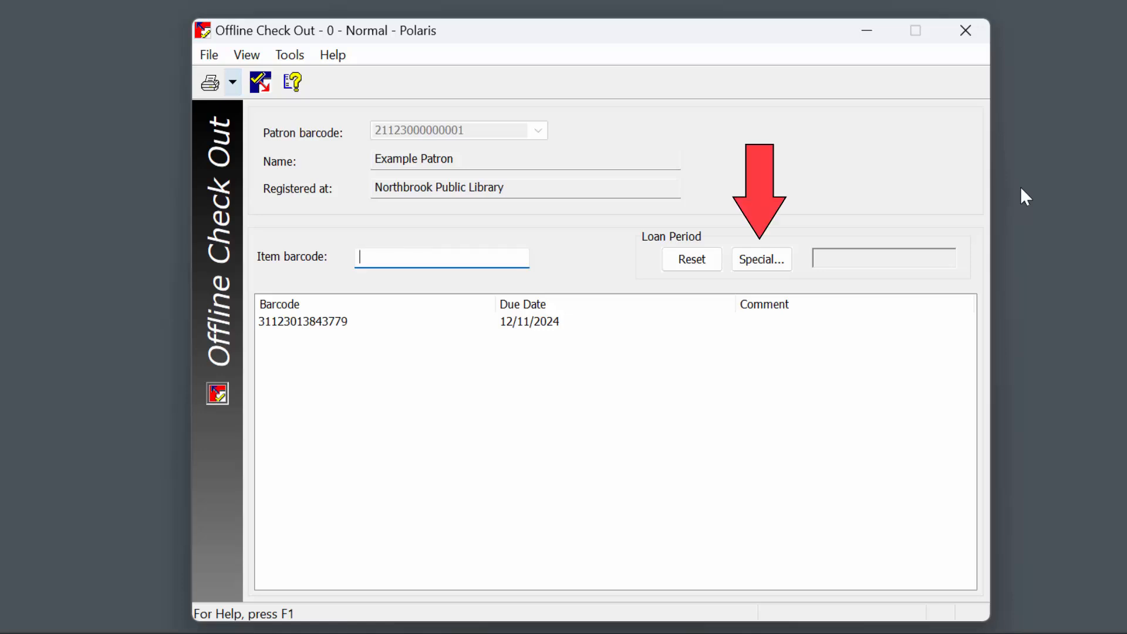
click(1056, 210)
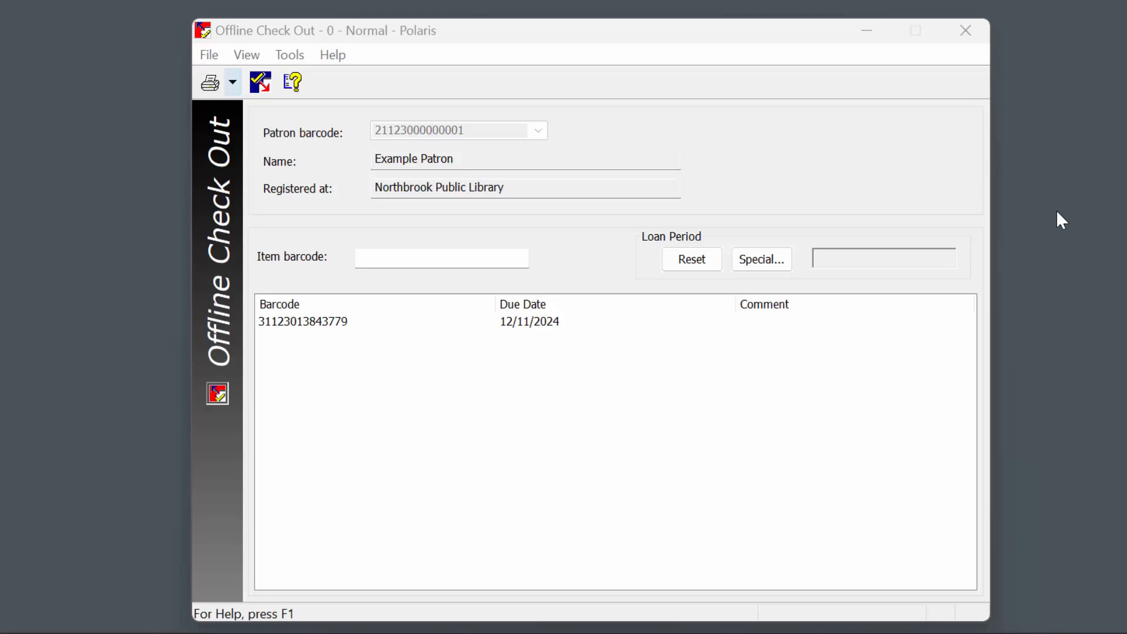
click(787, 260)
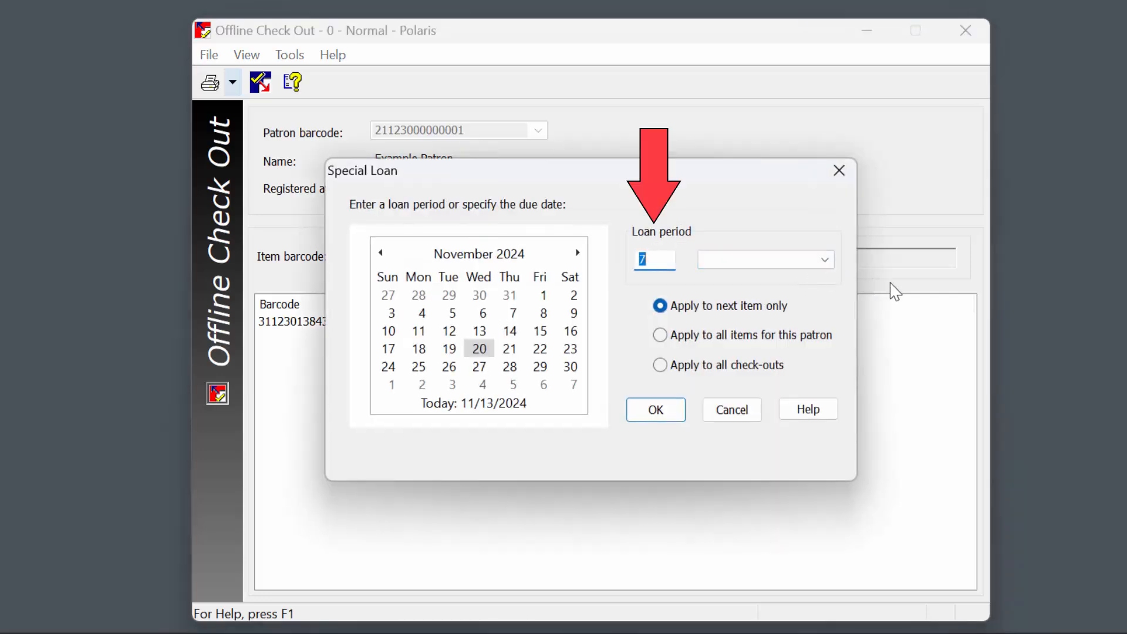
click(667, 259)
key(BackSpace)
text(14)
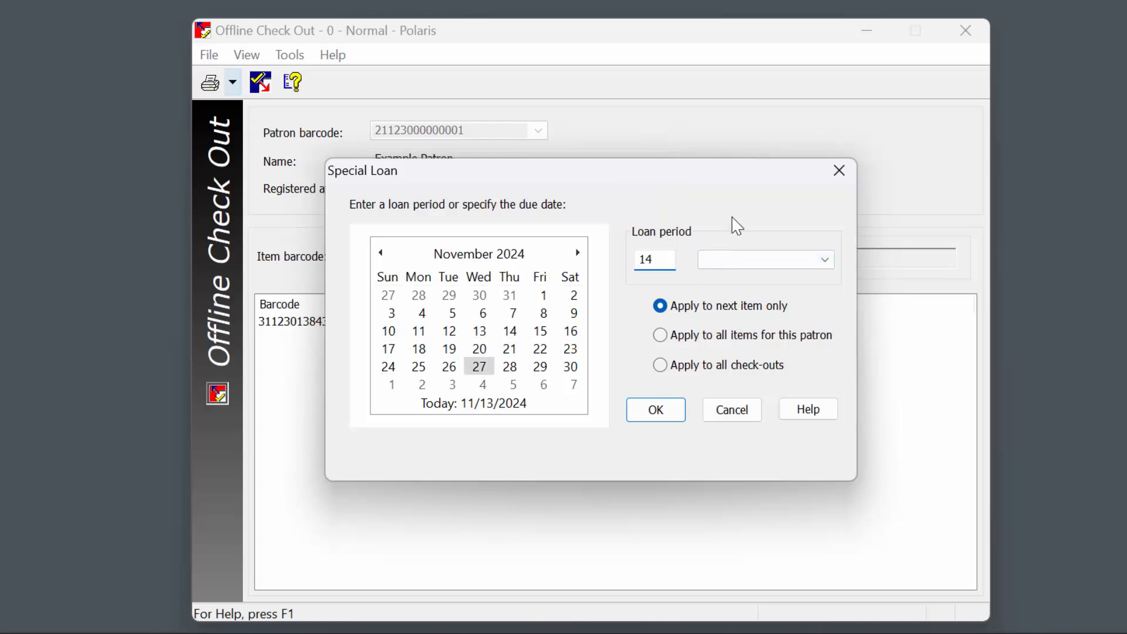
click(822, 259)
click(814, 278)
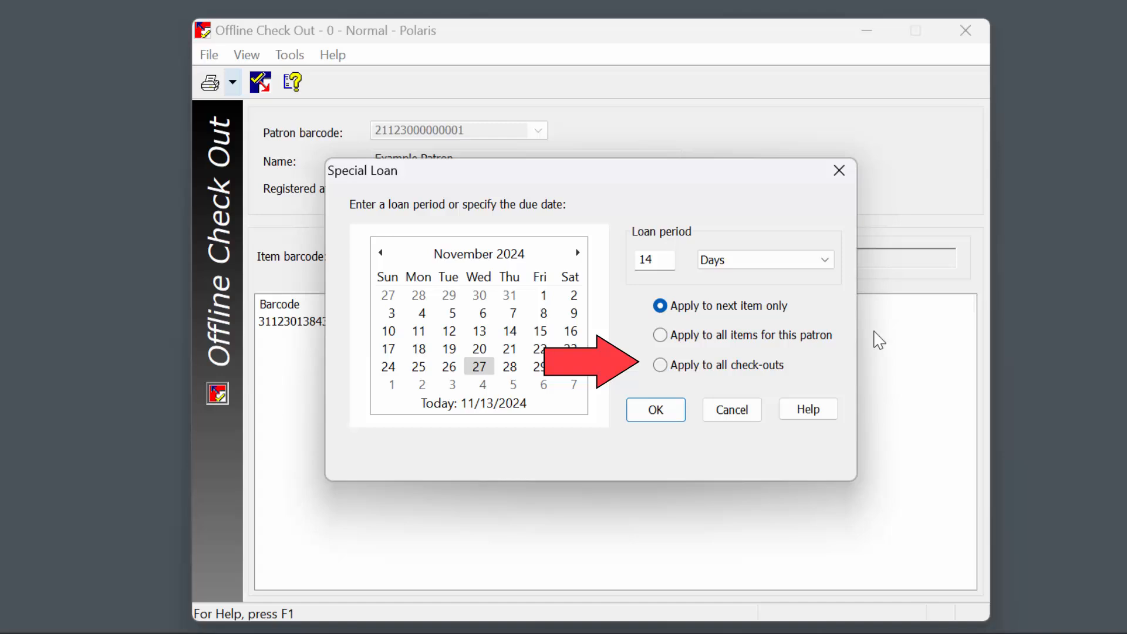
click(833, 339)
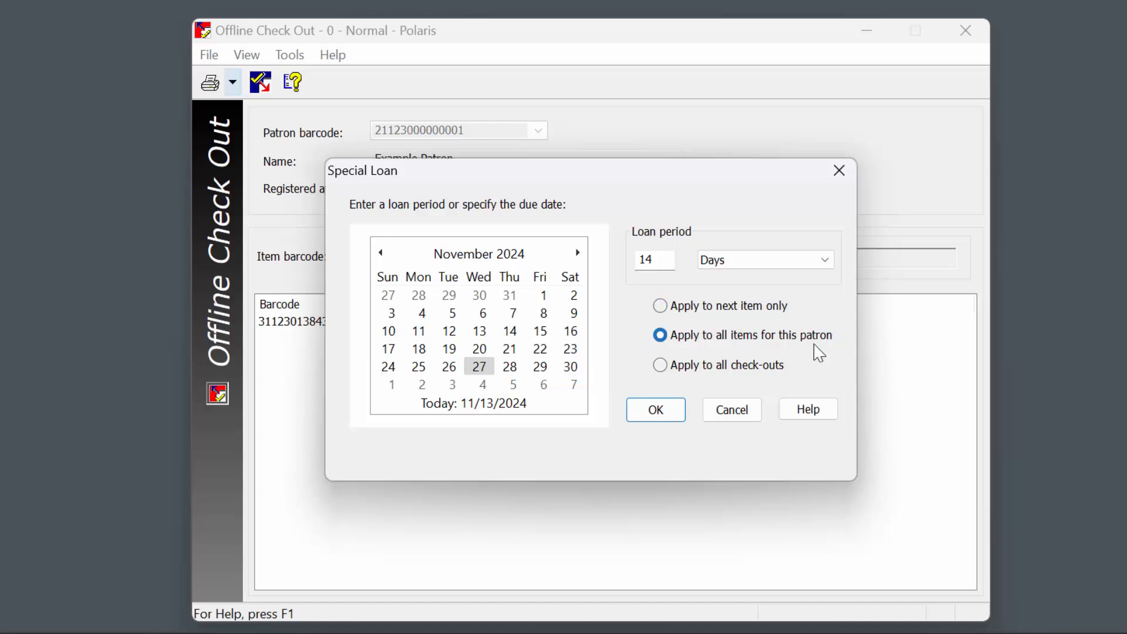
click(675, 411)
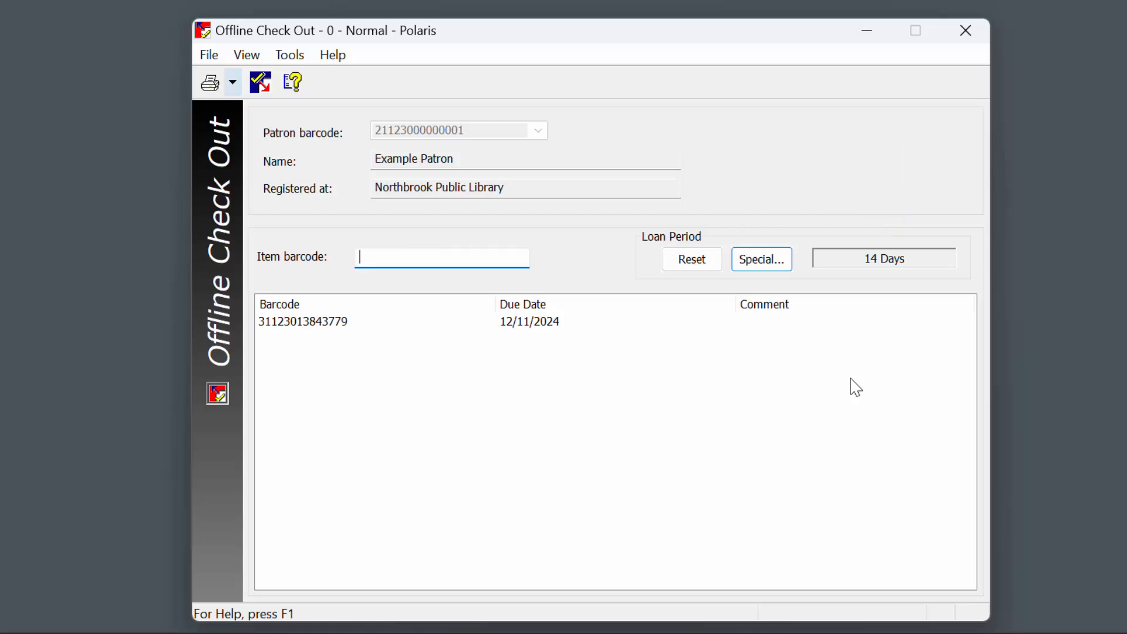
text(31123013419893)
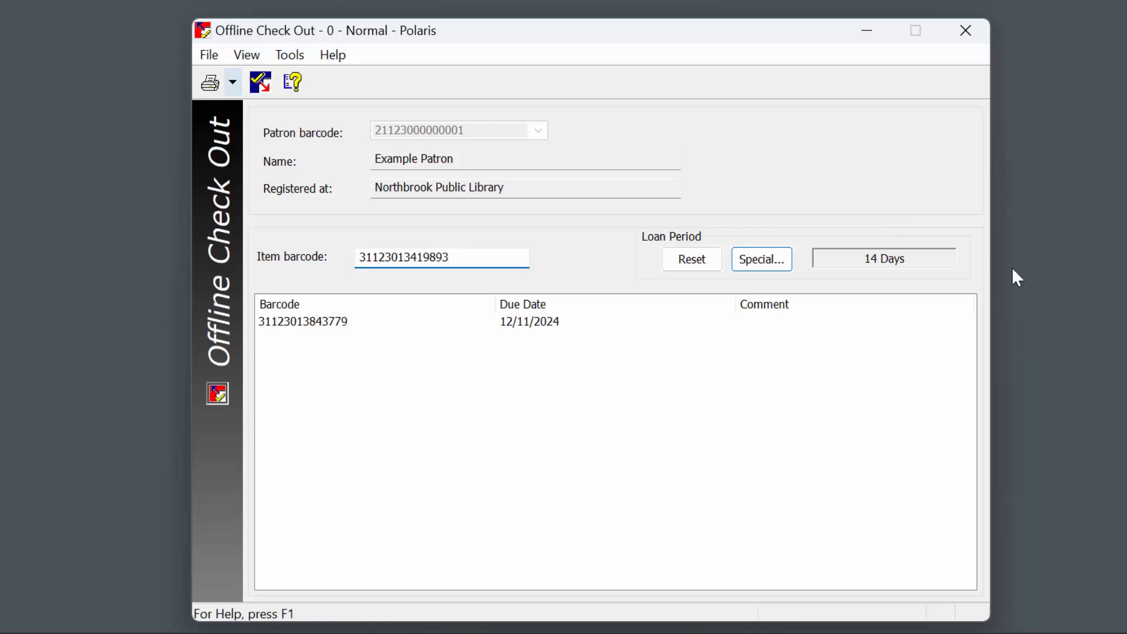
key(Return)
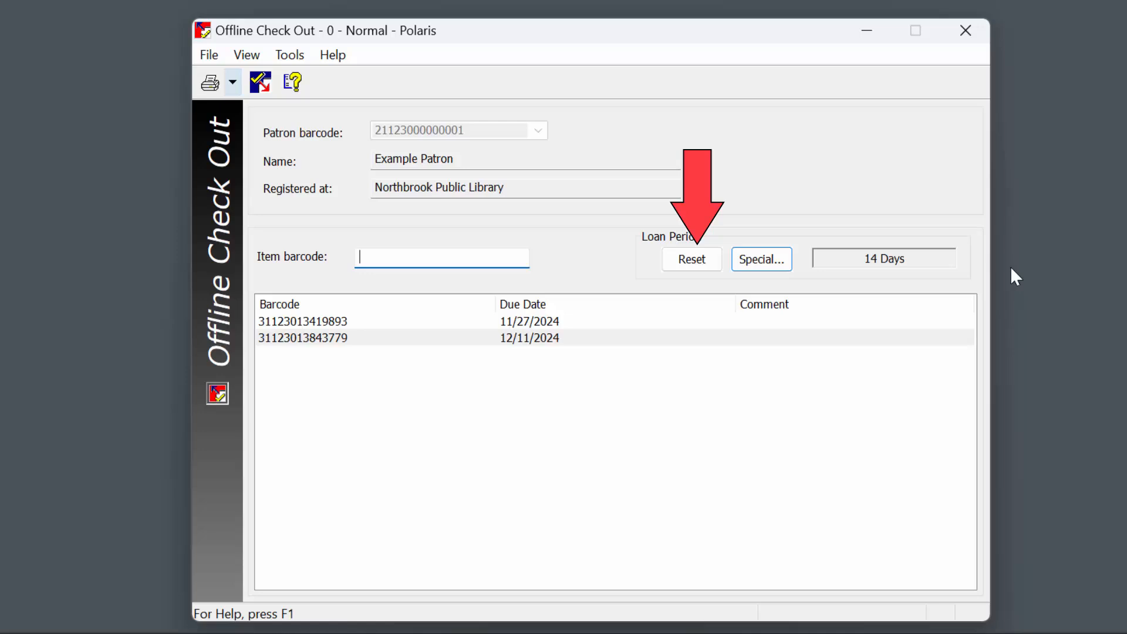
click(717, 263)
text(31123013930907)
key(Return)
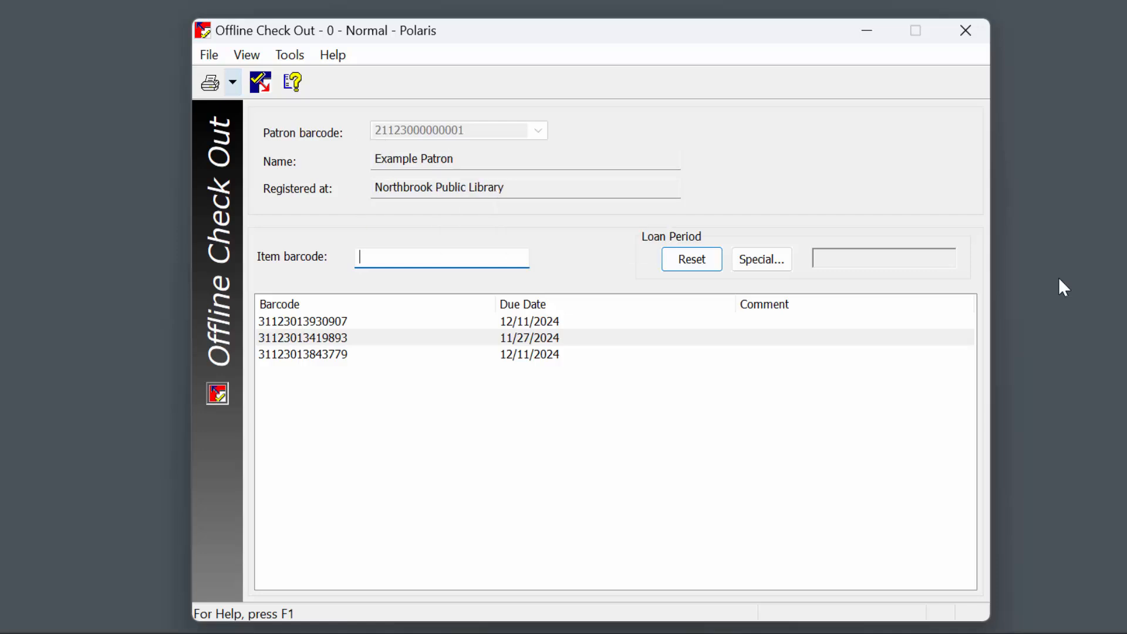
key(Return)
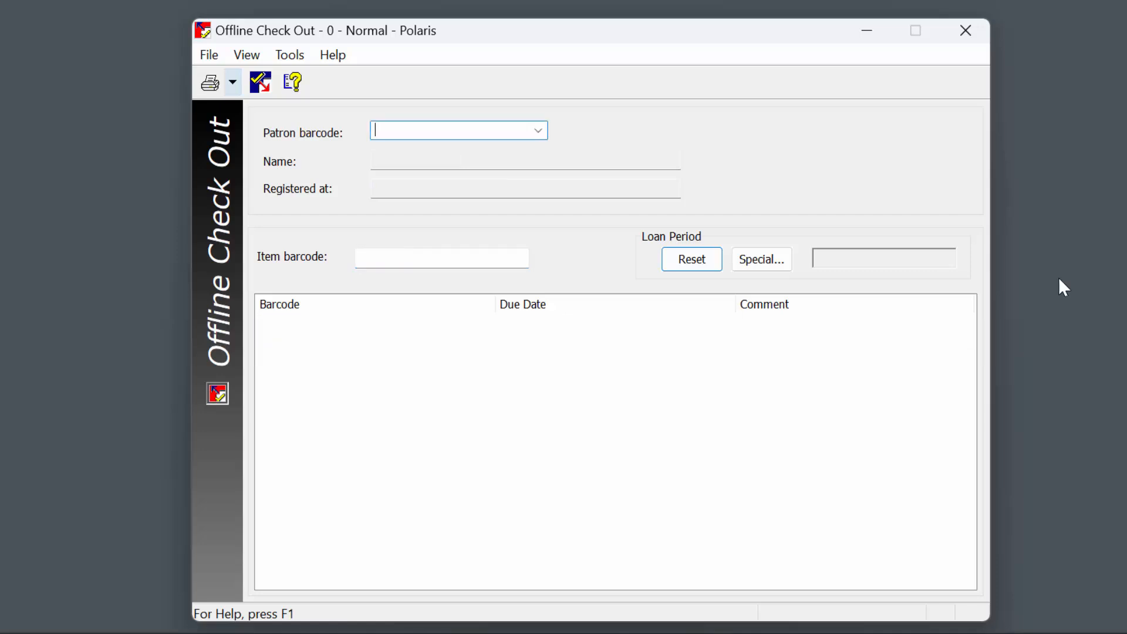